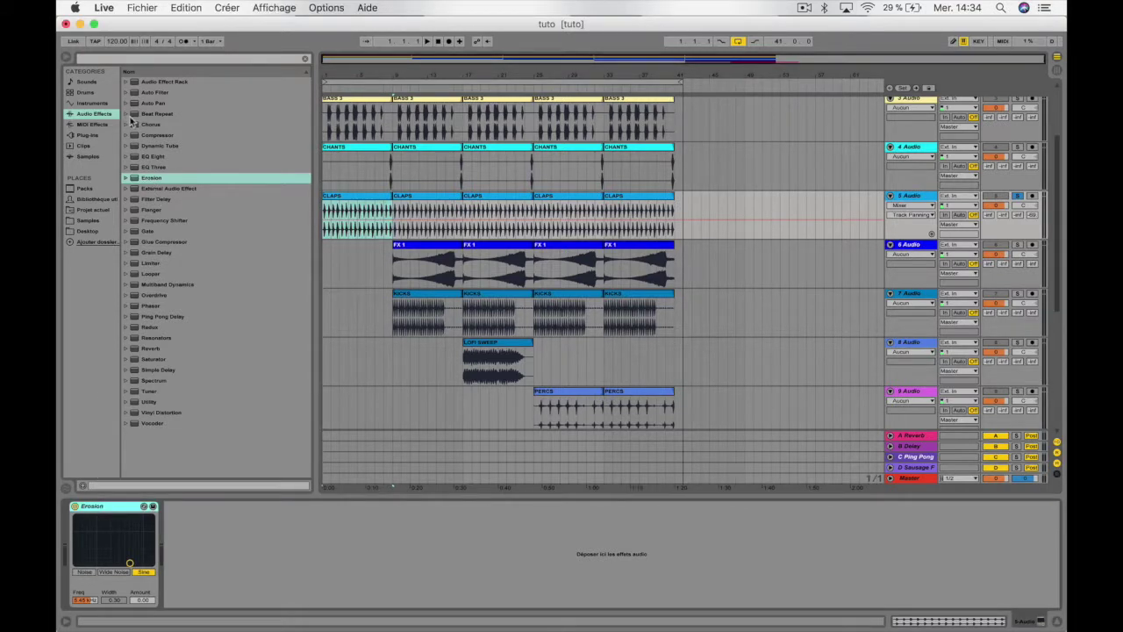
# Step: Add a second Erosion effect to the claps track and delete the first Erosion instance
pyautogui.moveTo(158, 172); pyautogui.dragTo(188, 532)
pyautogui.click(122, 506)
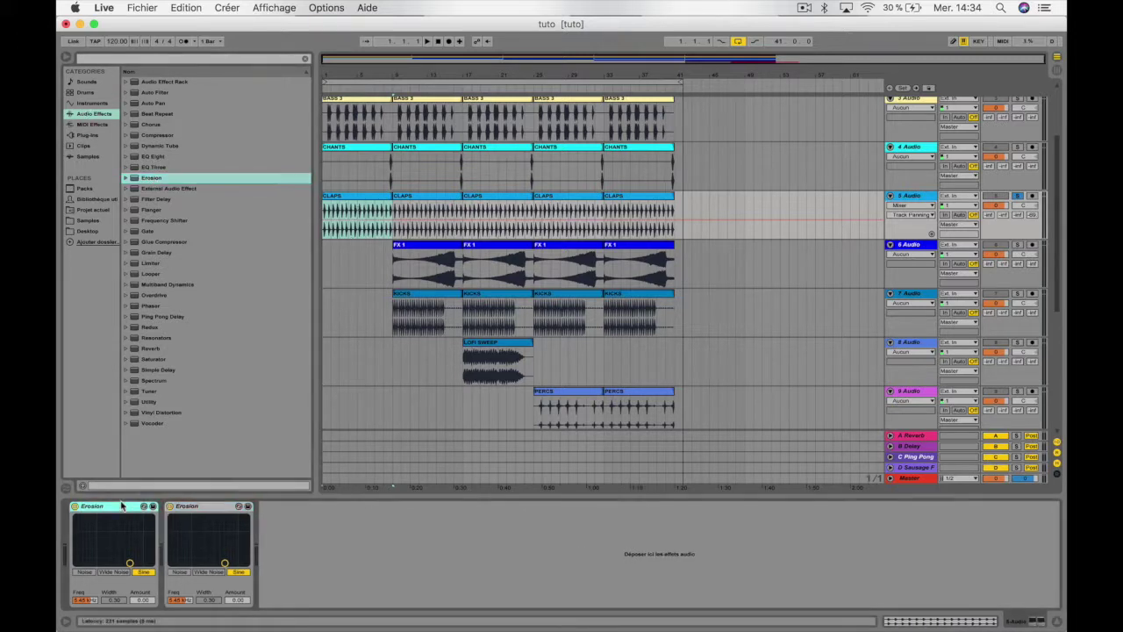
pyautogui.press('Delete')
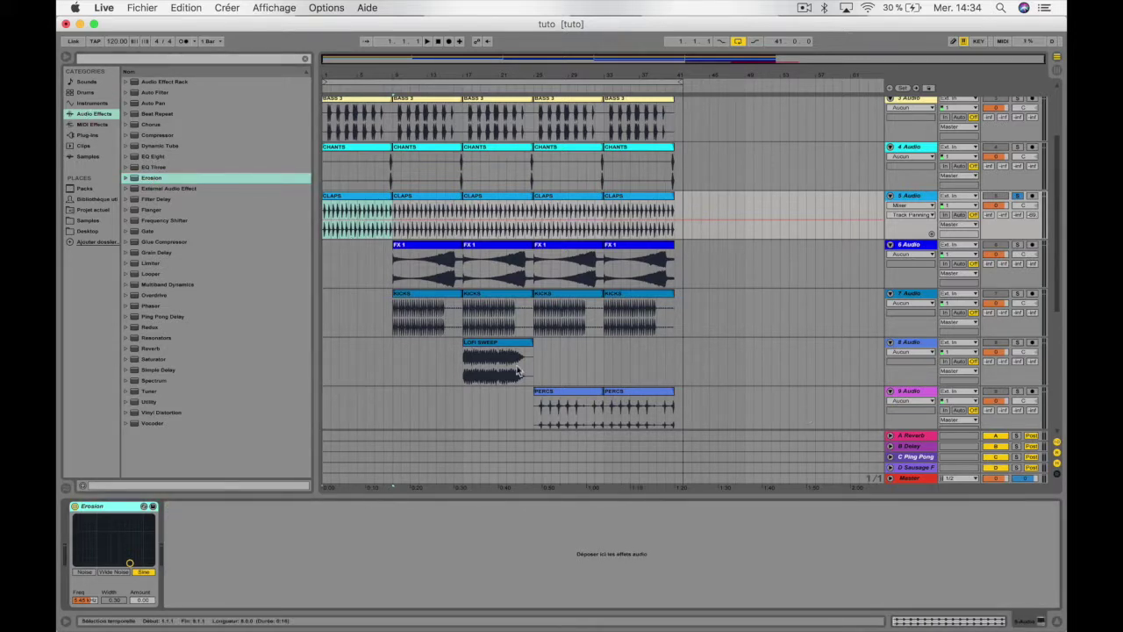
# Step: Play the claps and adjust Erosion's Sine point, setting the frequency to about 3.7 kHz and raising the amount
pyautogui.press('space')
pyautogui.moveTo(129, 562)
pyautogui.mouseDown()
pyautogui.moveTo(98, 531)
pyautogui.moveTo(118, 564)
pyautogui.mouseUp()
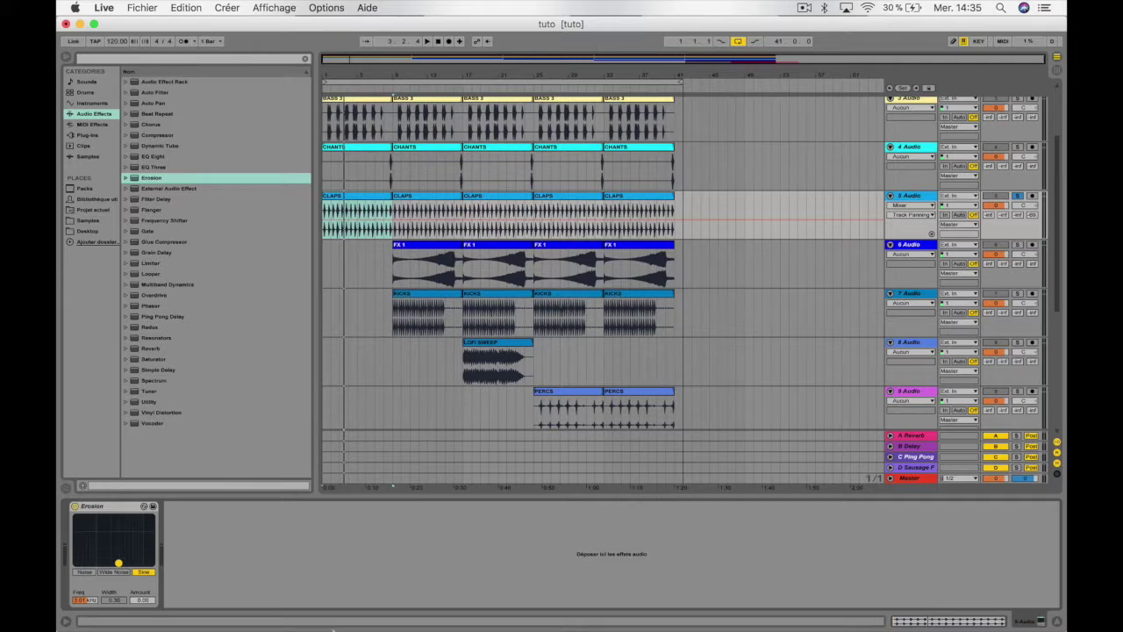
pyautogui.moveTo(116, 559); pyautogui.dragTo(122, 532)
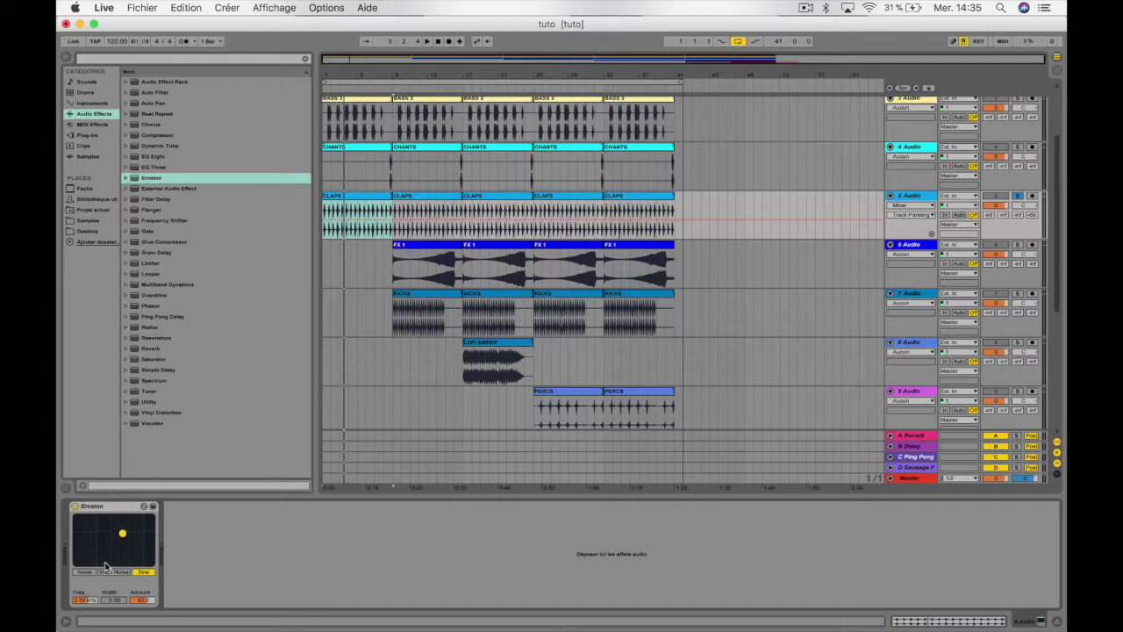
# Step: Switch Erosion to Noise mode and adjust its frequency to about 3 kHz, along with the width and amount
pyautogui.click(85, 572)
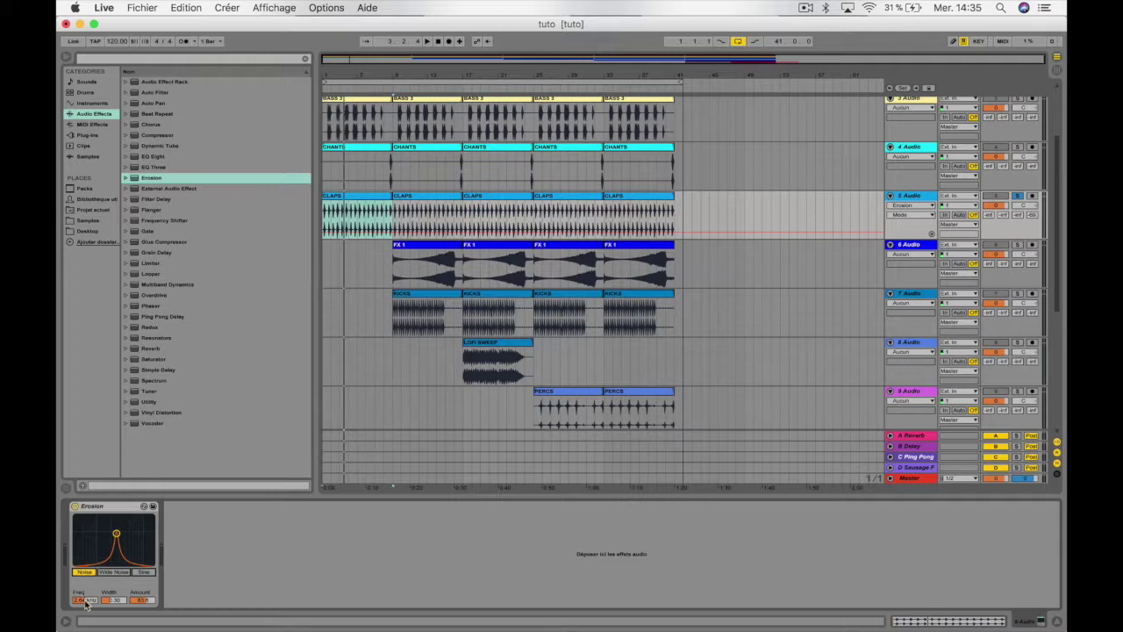
pyautogui.moveTo(85, 603); pyautogui.dragTo(142, 604)
pyautogui.click(132, 599)
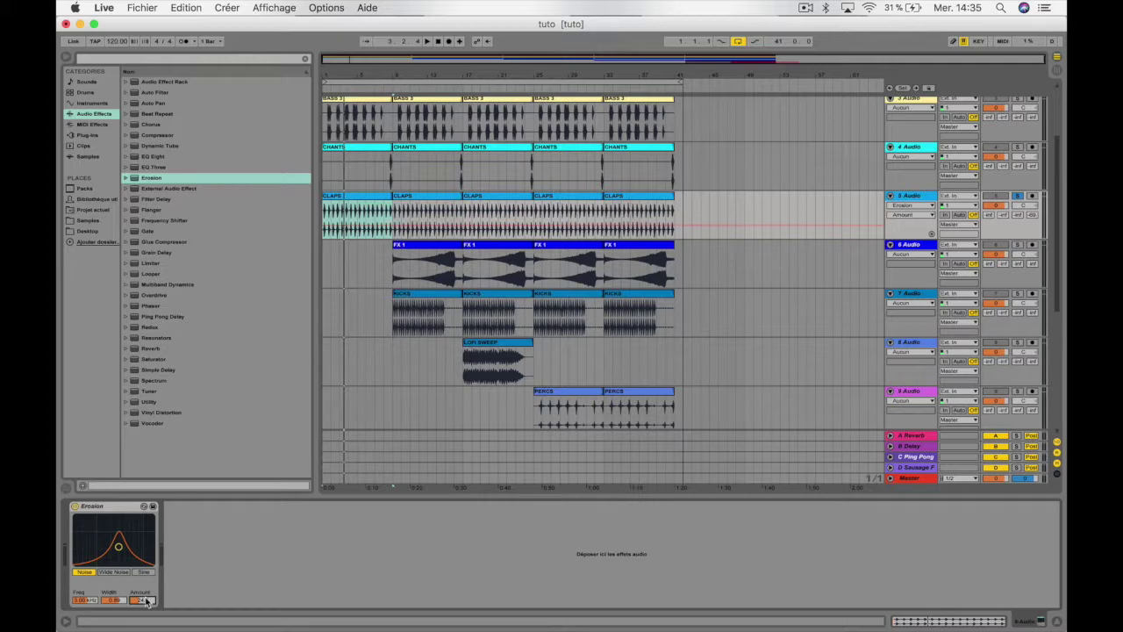
# Step: Play the claps while sweeping the Noise point's frequency and amount, then stop with the frequency at about 3.1 kHz
pyautogui.press('space')
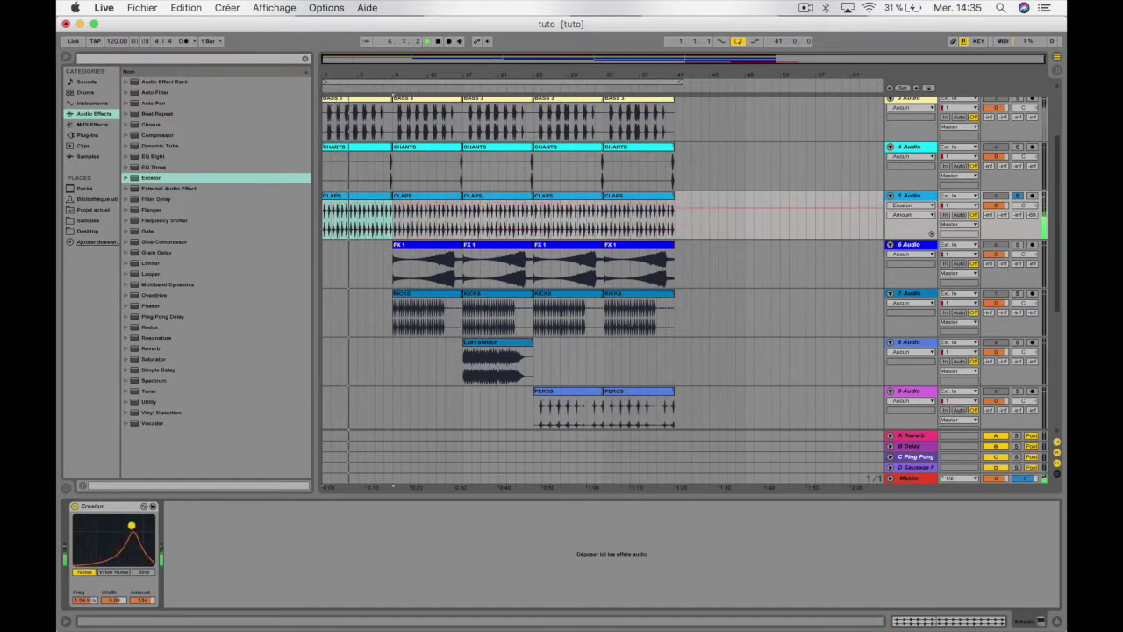
pyautogui.moveTo(136, 544)
pyautogui.mouseDown()
pyautogui.moveTo(137, 554)
pyautogui.moveTo(120, 541)
pyautogui.mouseUp()
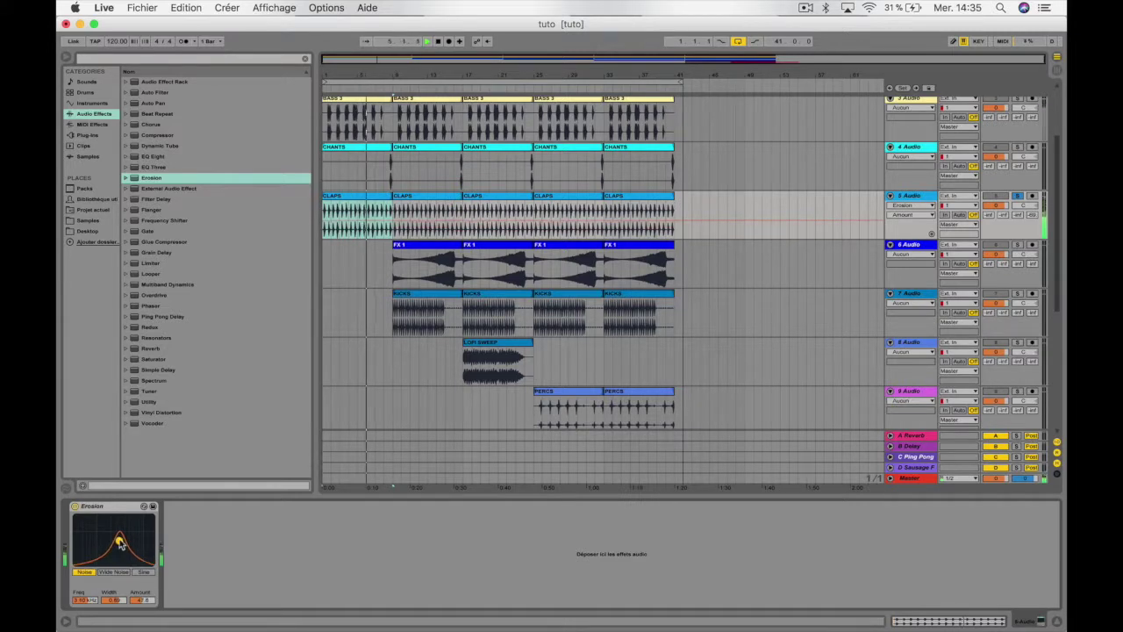
pyautogui.press('space')
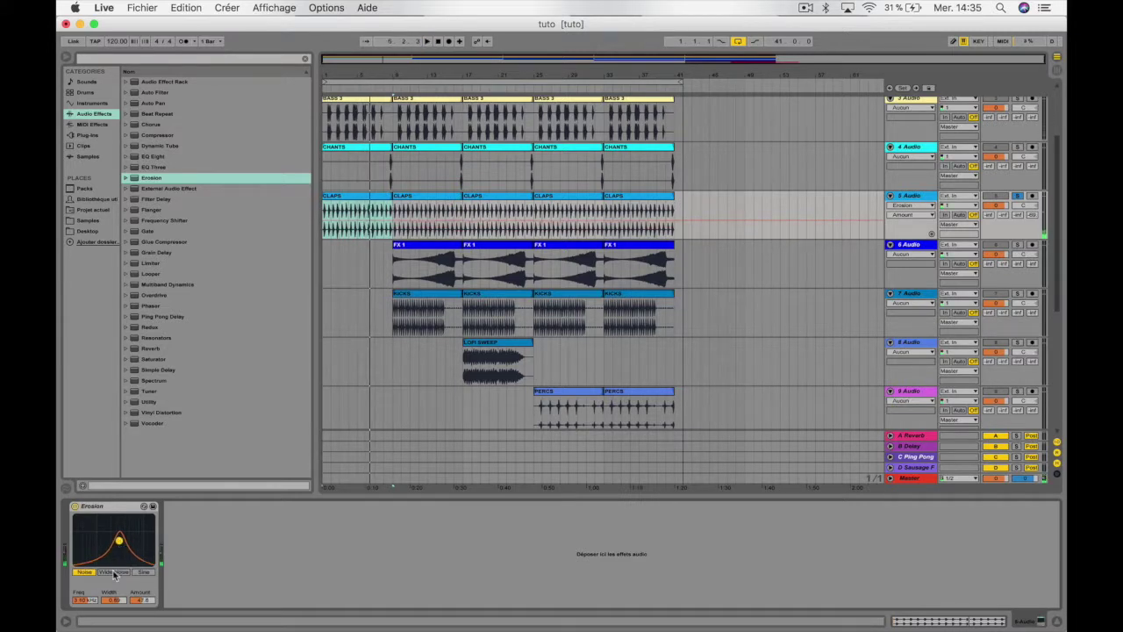
# Step: Switch Erosion to Wide Noise mode and raise the frequency to about 7.47 kHz with a wider band and higher amount
pyautogui.click(114, 572)
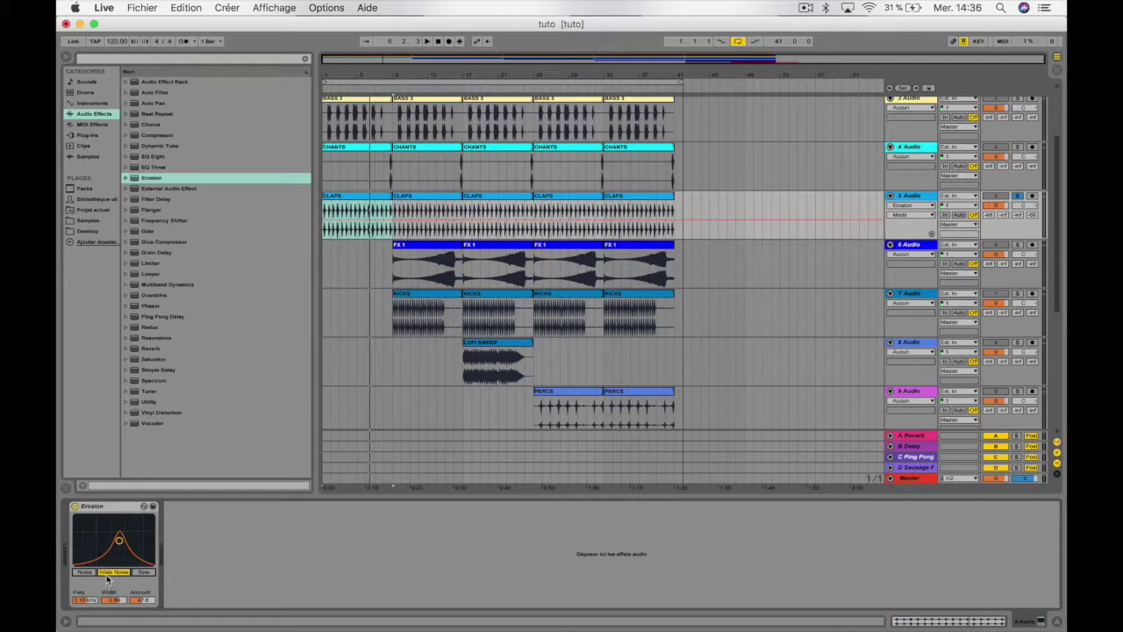
pyautogui.moveTo(121, 552); pyautogui.dragTo(135, 525)
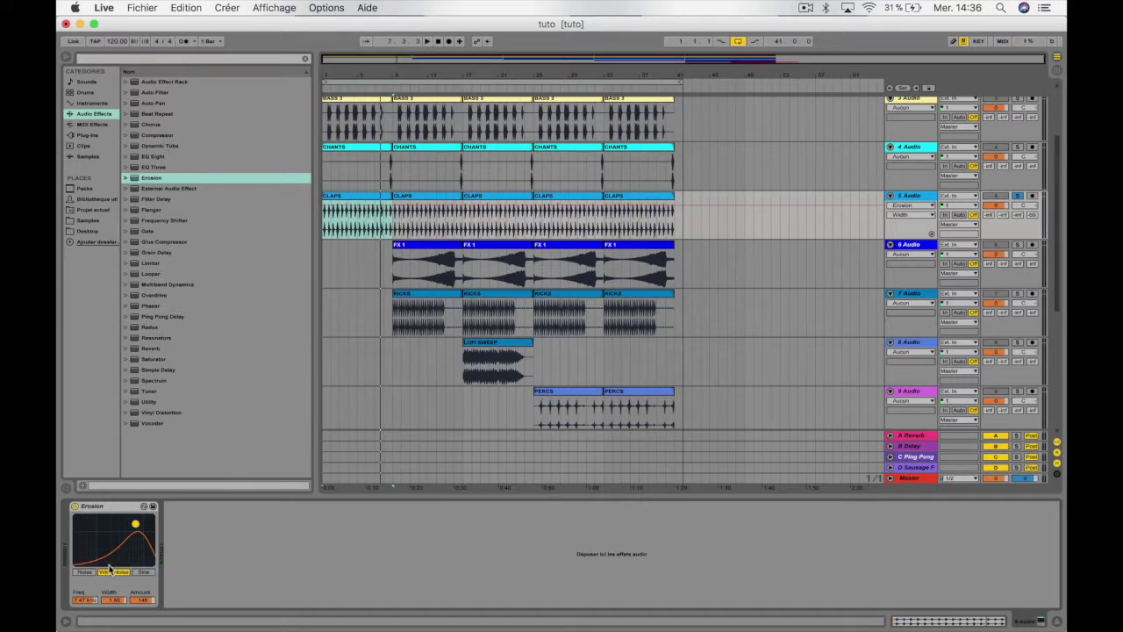
# Step: Switch Erosion to Sine mode, lower the amount while the claps play, and raise the width to 2.50
pyautogui.click(142, 572)
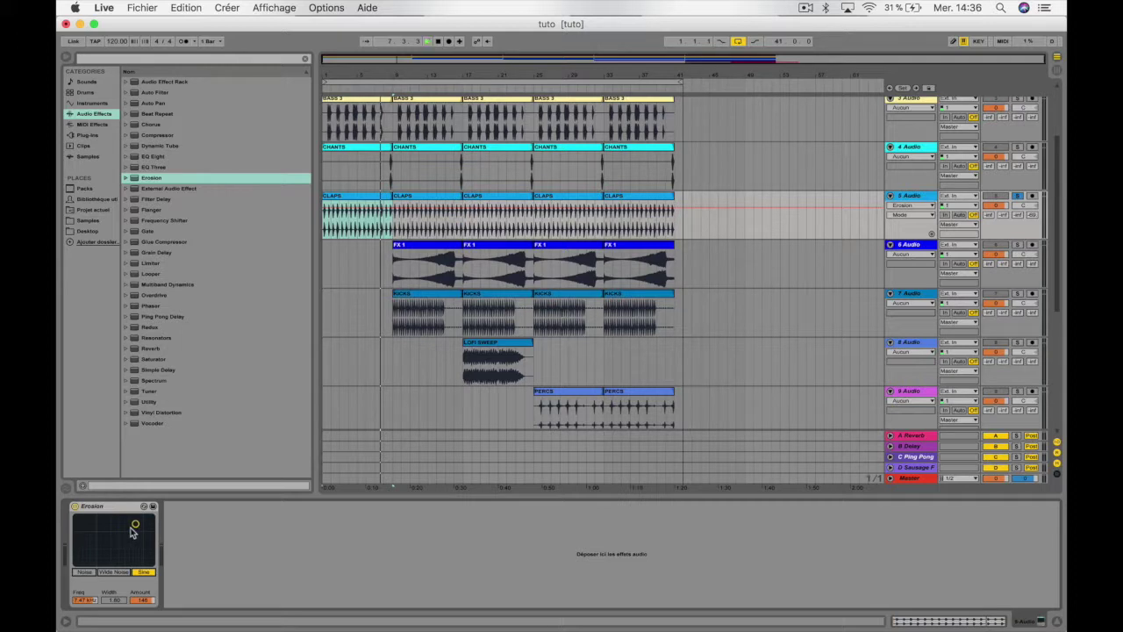
pyautogui.moveTo(133, 527); pyautogui.dragTo(134, 555)
pyautogui.click(109, 600)
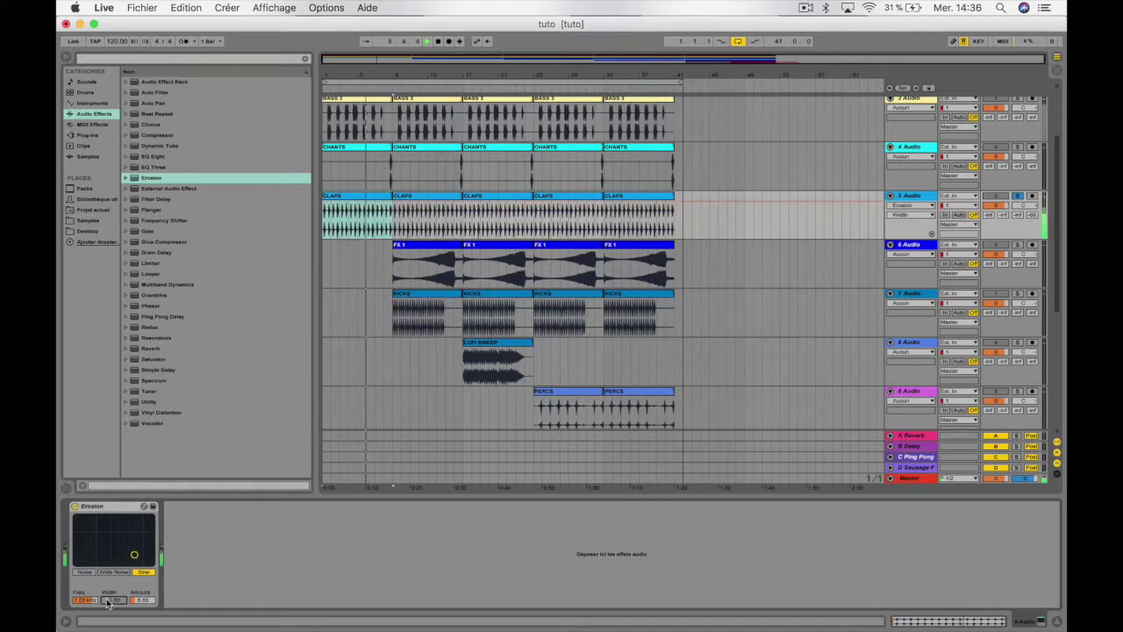
# Step: Sweep Erosion's frequency down and up with the amount raised to 200, then reduce both during playback
pyautogui.moveTo(83, 601); pyautogui.dragTo(84, 628)
pyautogui.moveTo(142, 600); pyautogui.dragTo(142, 526)
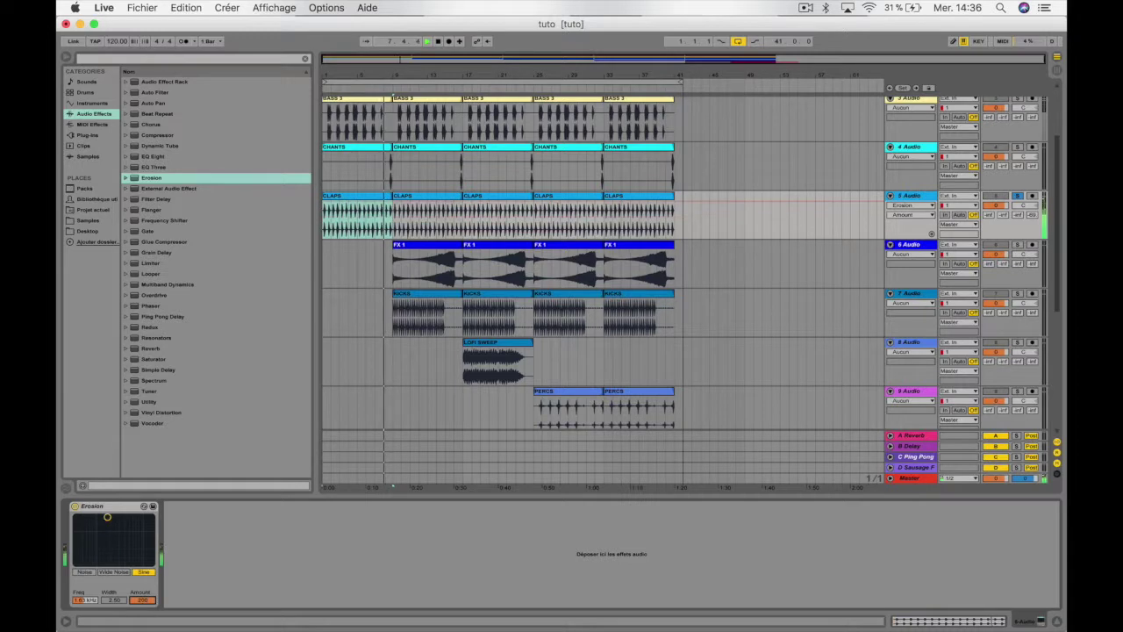
pyautogui.moveTo(85, 601); pyautogui.dragTo(85, 557)
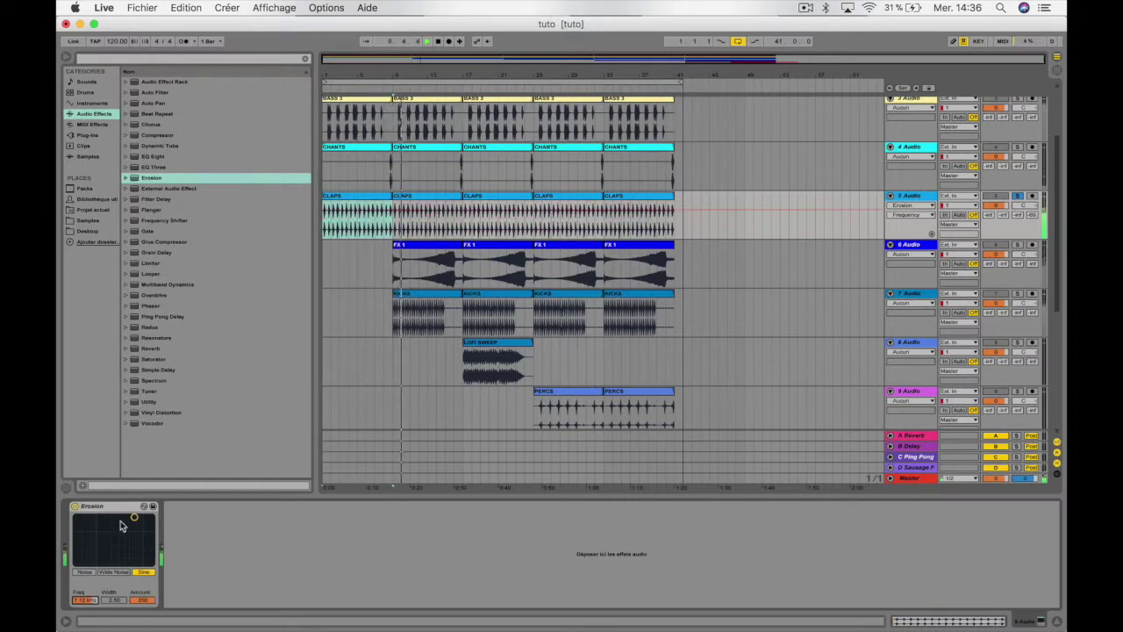
pyautogui.moveTo(123, 524); pyautogui.dragTo(113, 548)
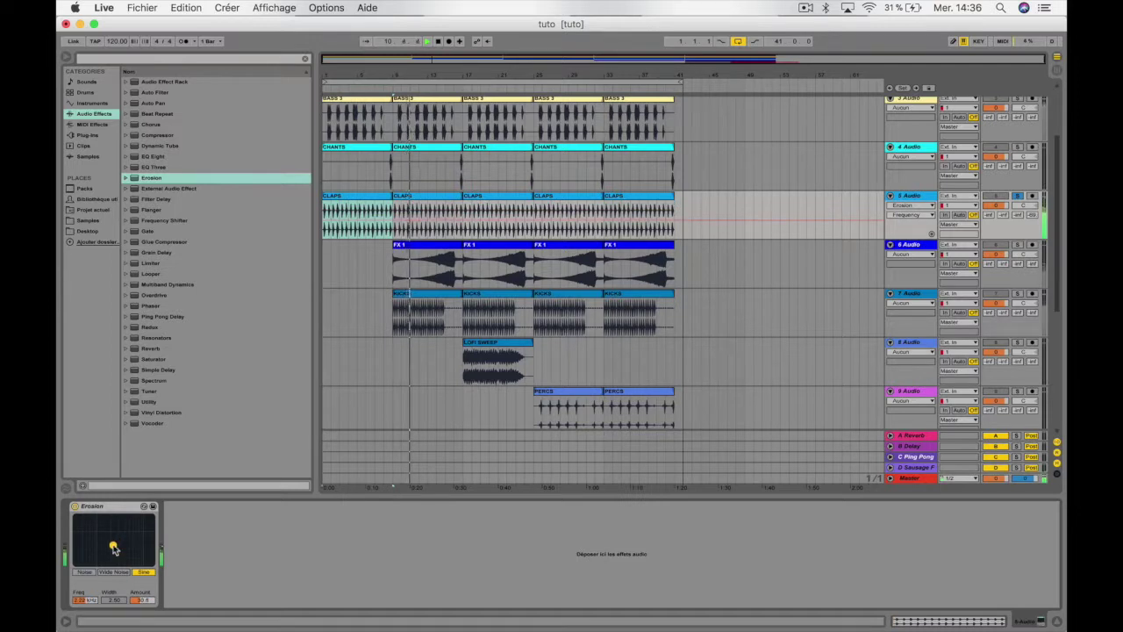
# Step: Turn off solo on the claps track and show the automation lane for Erosion's Amount
pyautogui.click(1017, 196)
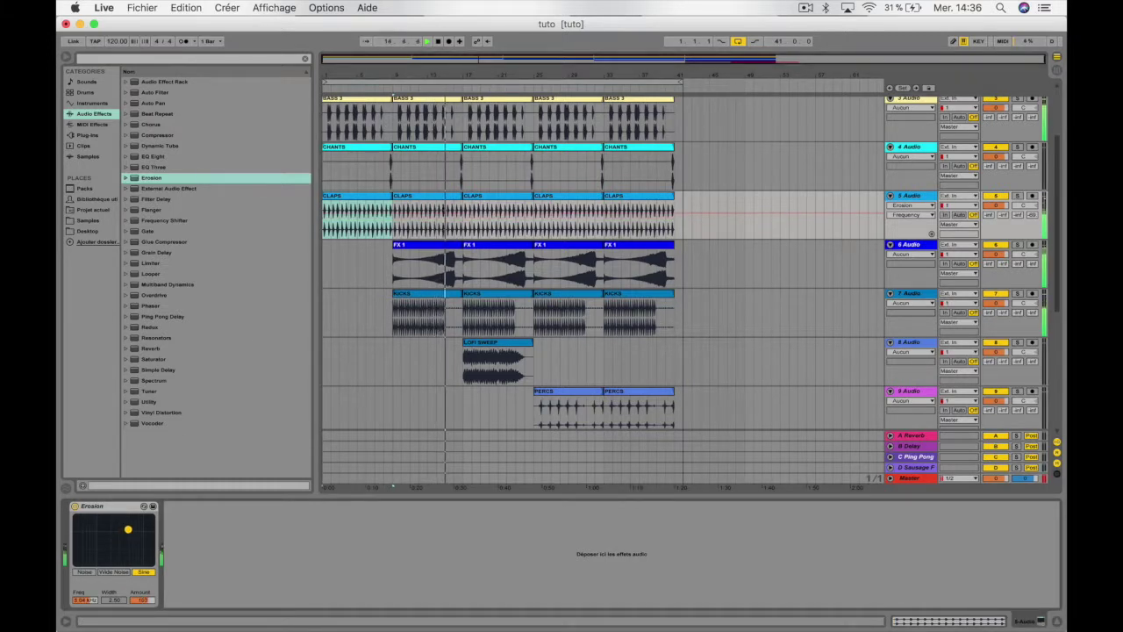
pyautogui.rightClick(142, 600)
pyautogui.click(176, 546)
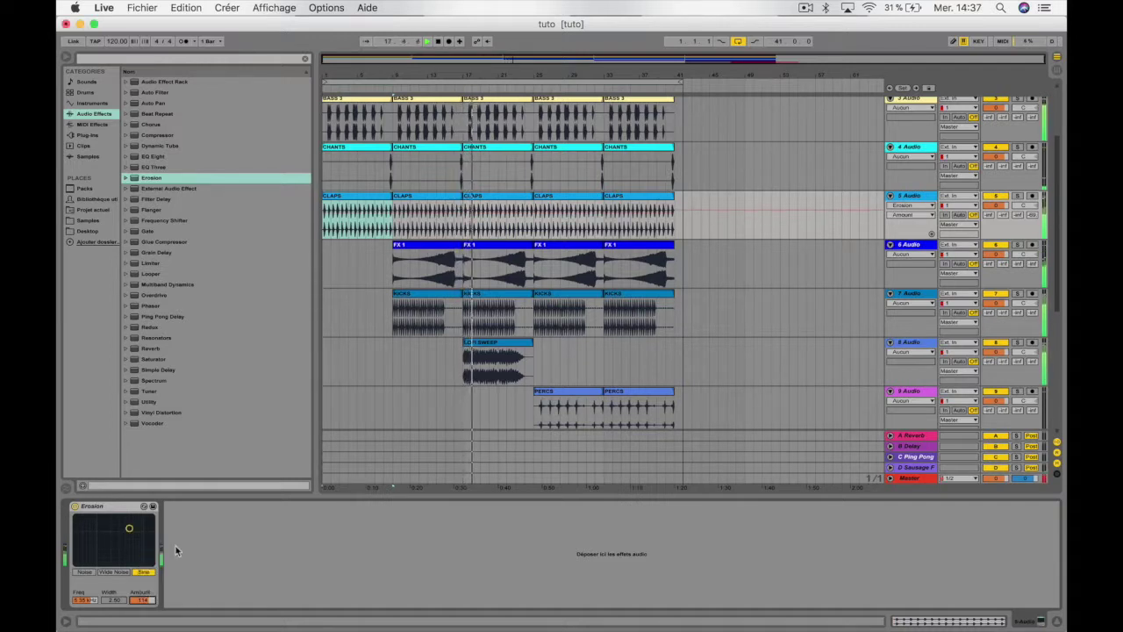
# Step: Show Erosion's Mode automation and draw a switch from Sine to Noise near the end of the third CLAPS clip
pyautogui.rightClick(146, 572)
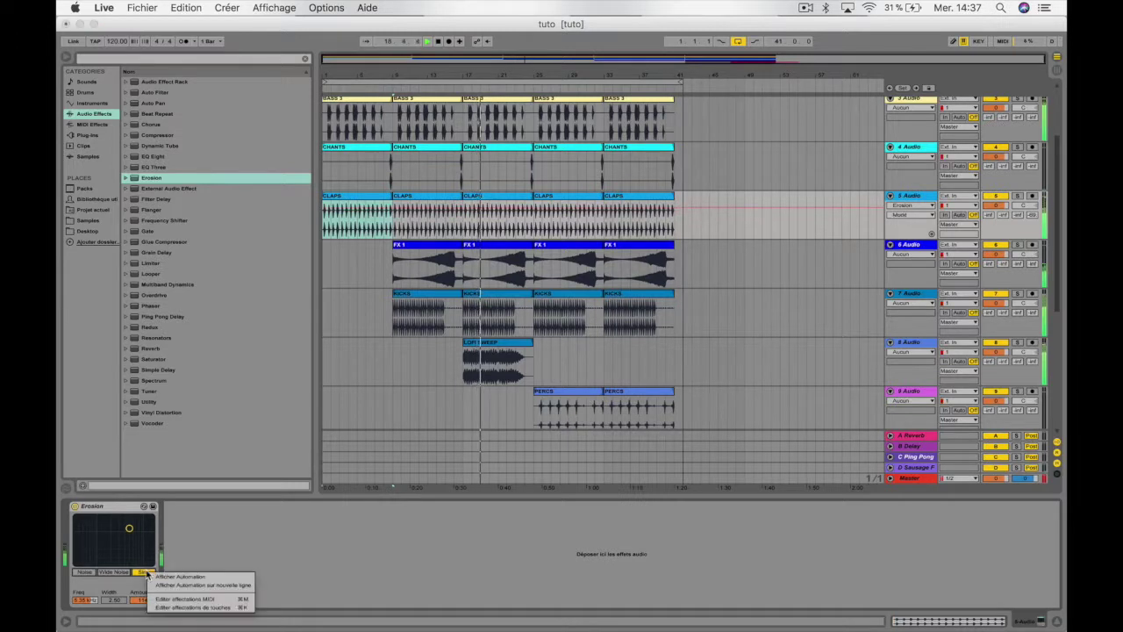
pyautogui.click(157, 576)
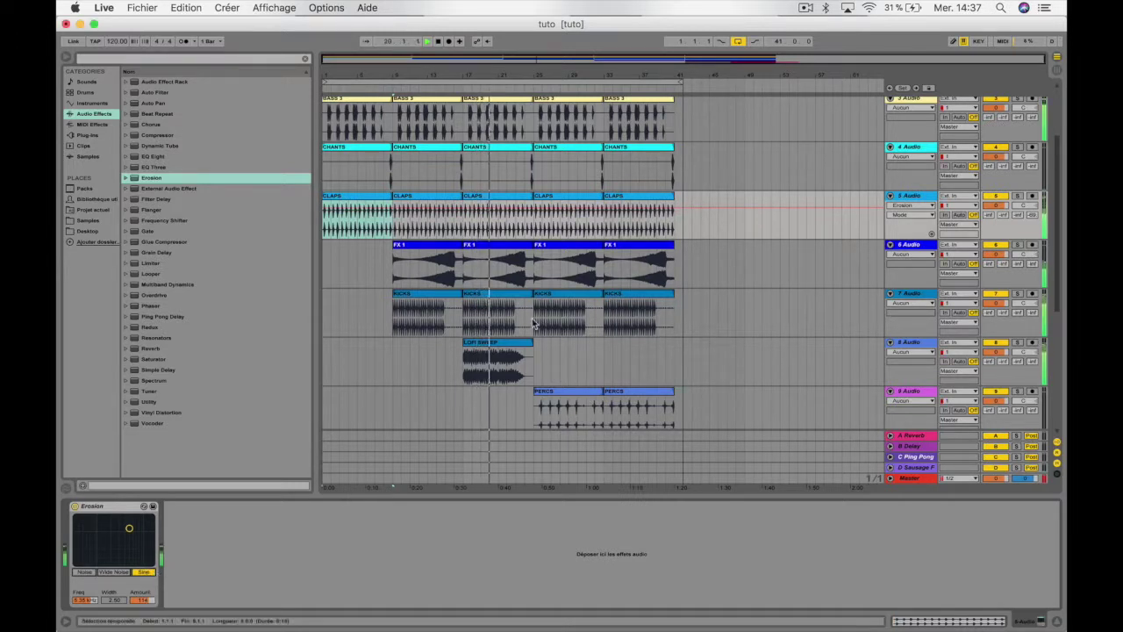
pyautogui.click(521, 208)
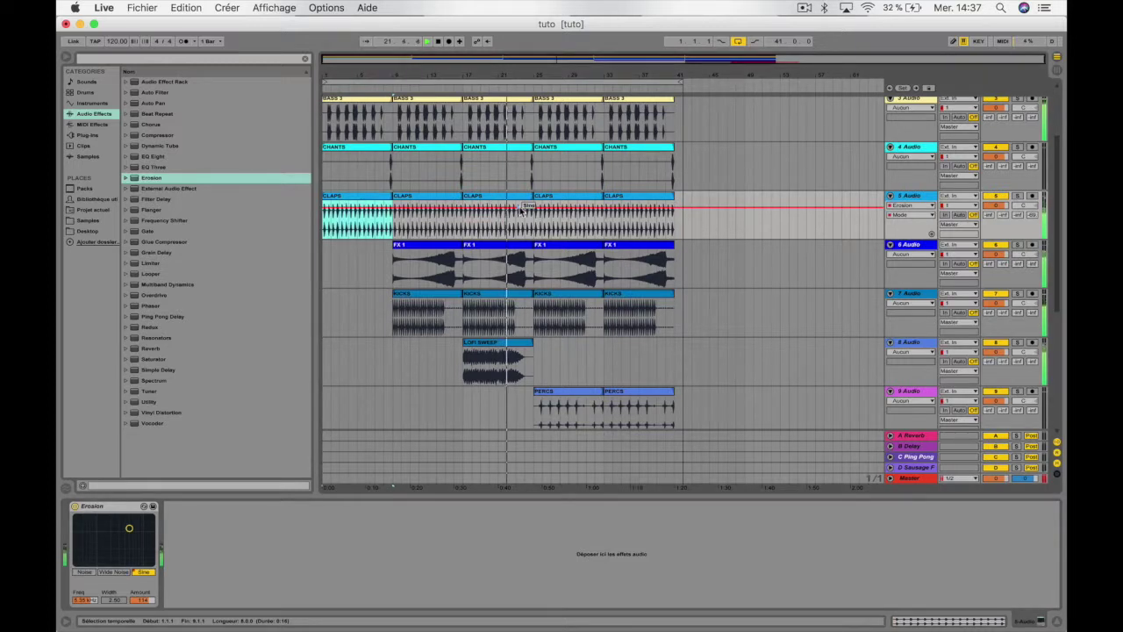
pyautogui.moveTo(542, 208); pyautogui.dragTo(528, 231)
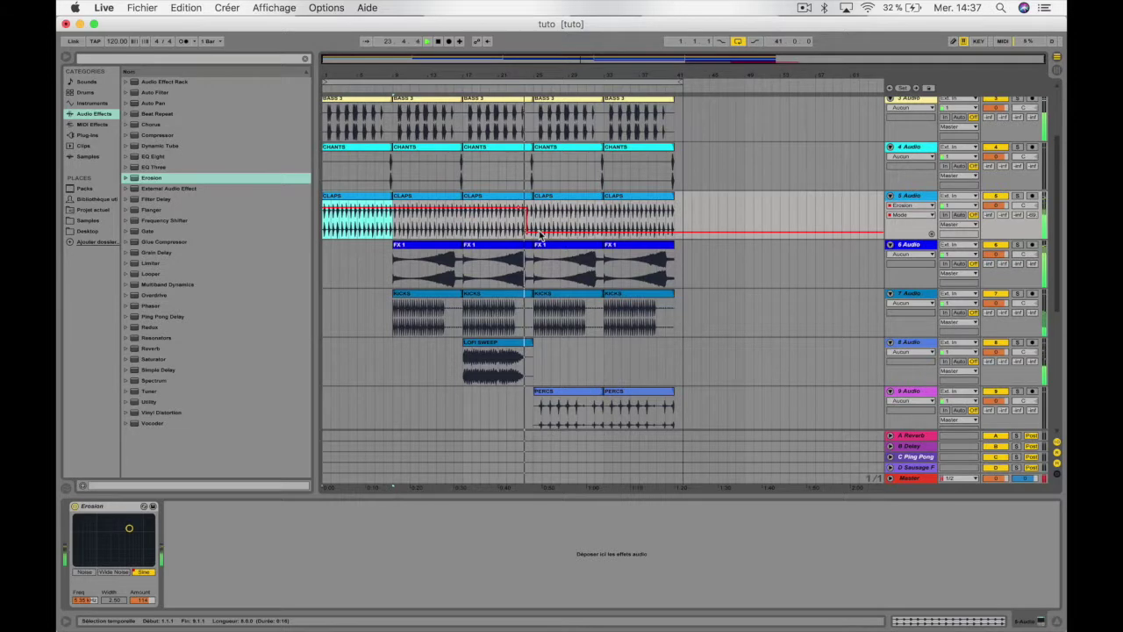
# Step: Show Erosion's Amount automation and draw a dip in the fourth CLAPS clip that rises to 200 near the clip's end
pyautogui.rightClick(143, 599)
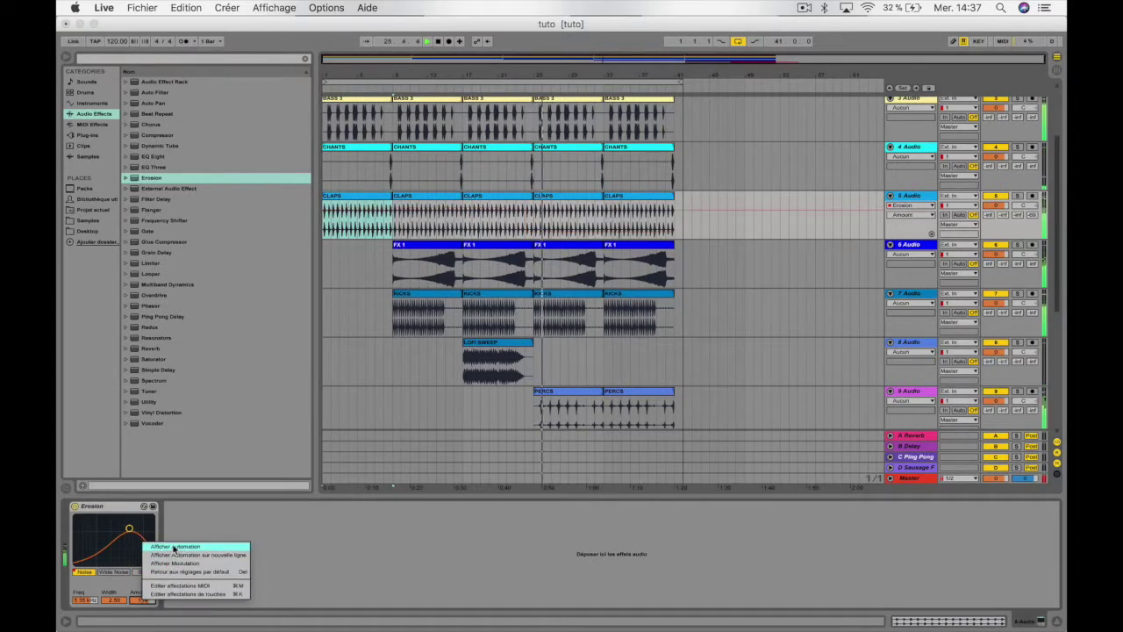
pyautogui.click(174, 547)
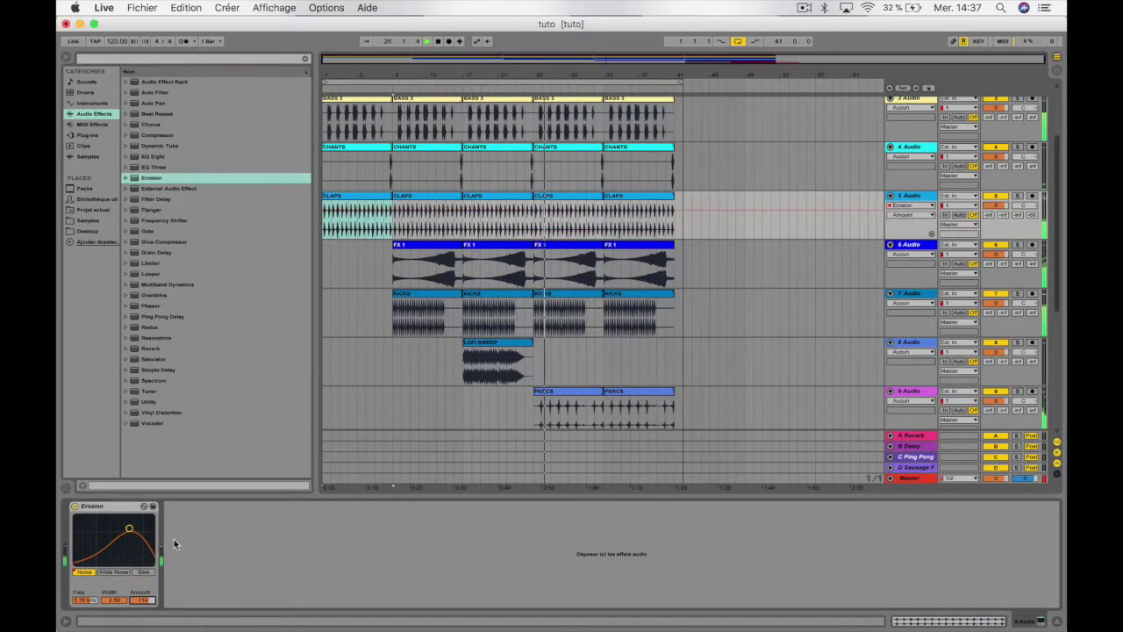
pyautogui.click(555, 211)
pyautogui.click(571, 210)
pyautogui.moveTo(573, 210); pyautogui.dragTo(600, 201)
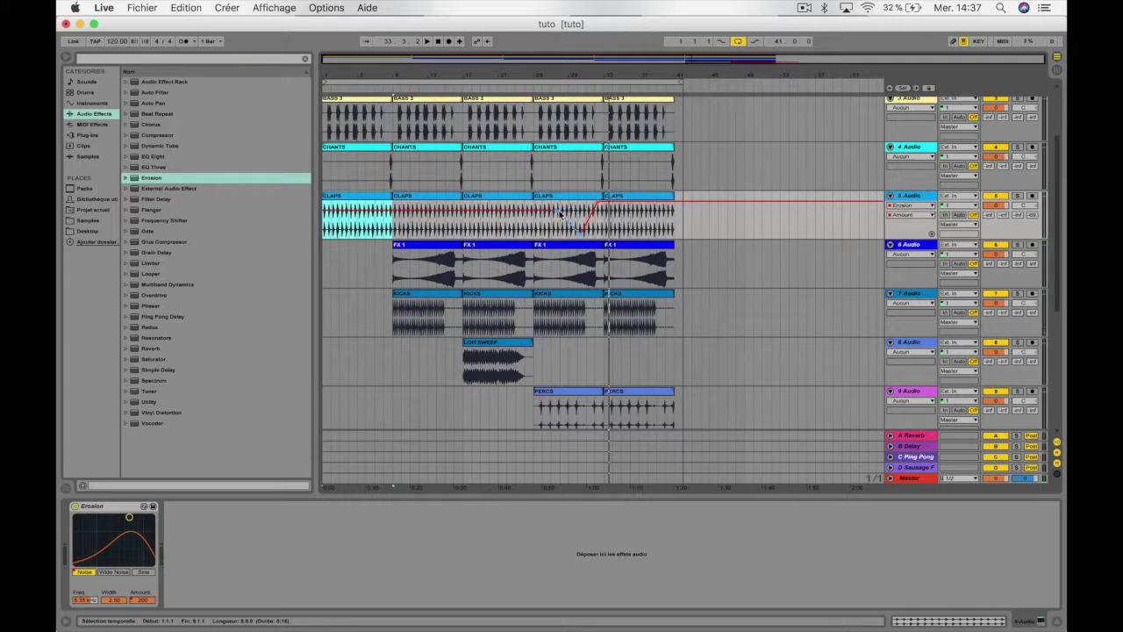
# Step: Reshape the Amount automation into a steep drop around bar 28 and play the arrangement from just before it
pyautogui.rightClick(145, 602)
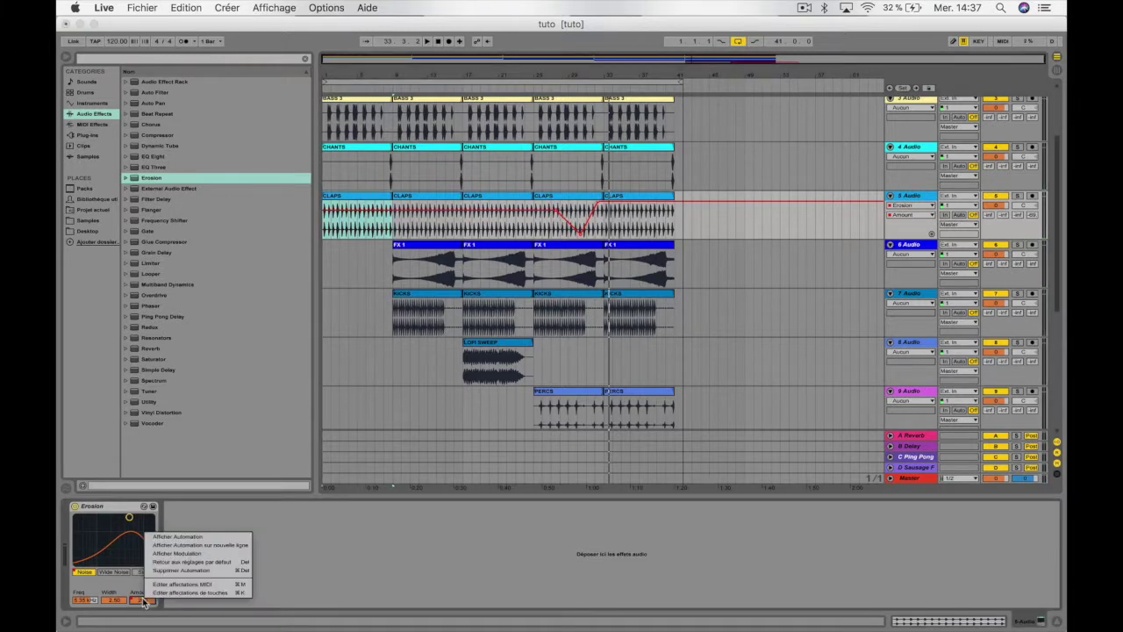
pyautogui.click(167, 536)
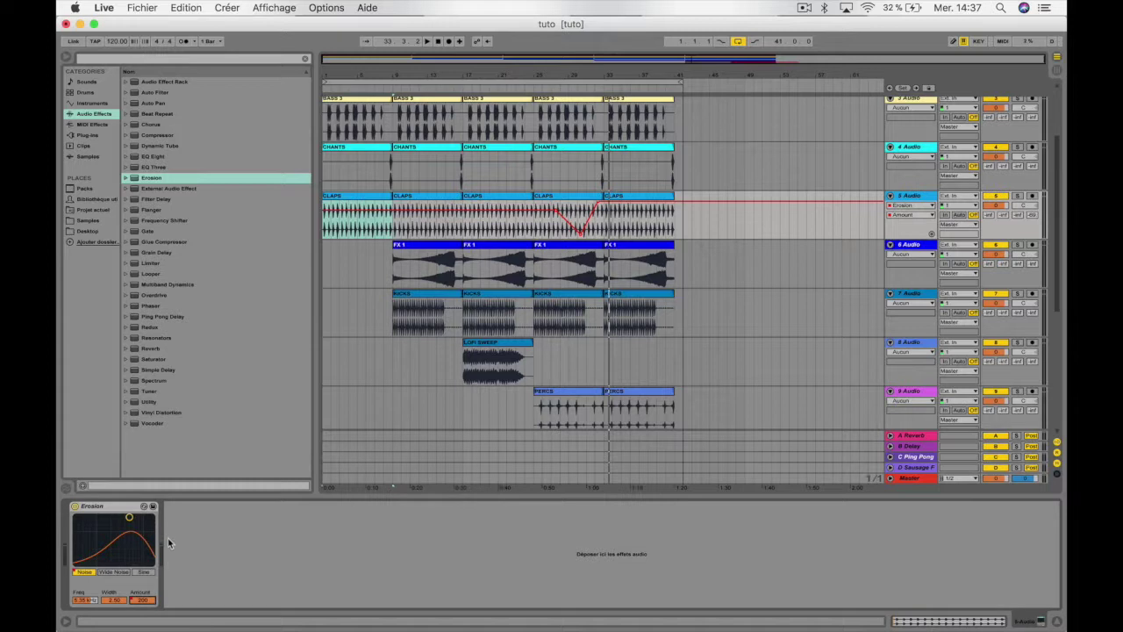
pyautogui.moveTo(557, 212); pyautogui.dragTo(552, 227)
pyautogui.click(550, 226)
pyautogui.press('space')
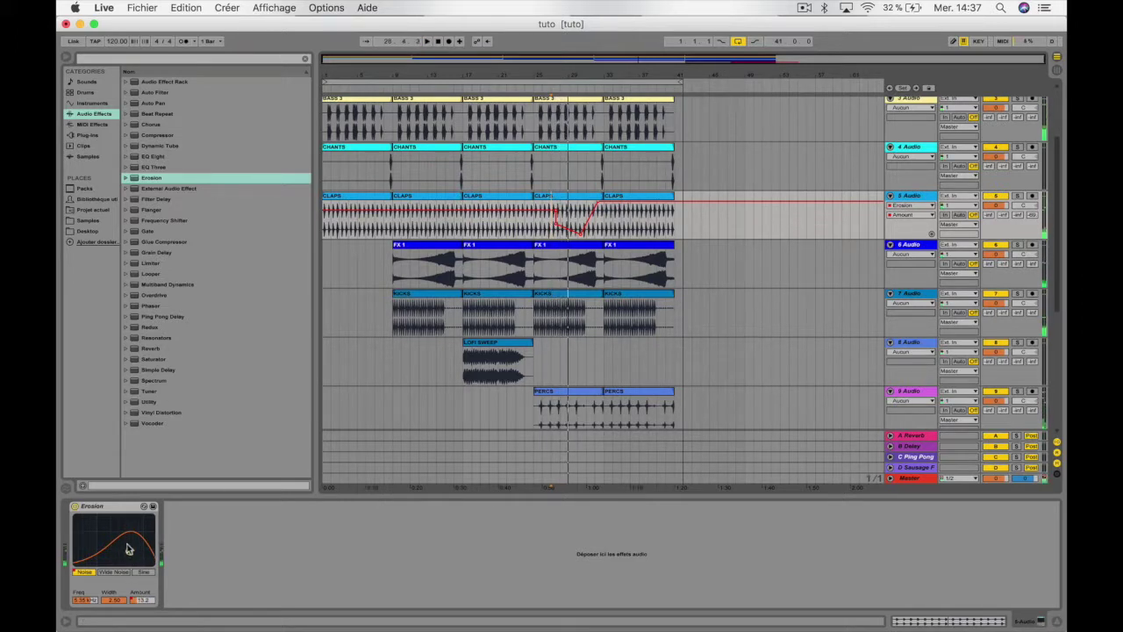
# Step: Delete Erosion's Mode automation and move the Sine point to about 3.1 kHz with a higher amount
pyautogui.rightClick(84, 572)
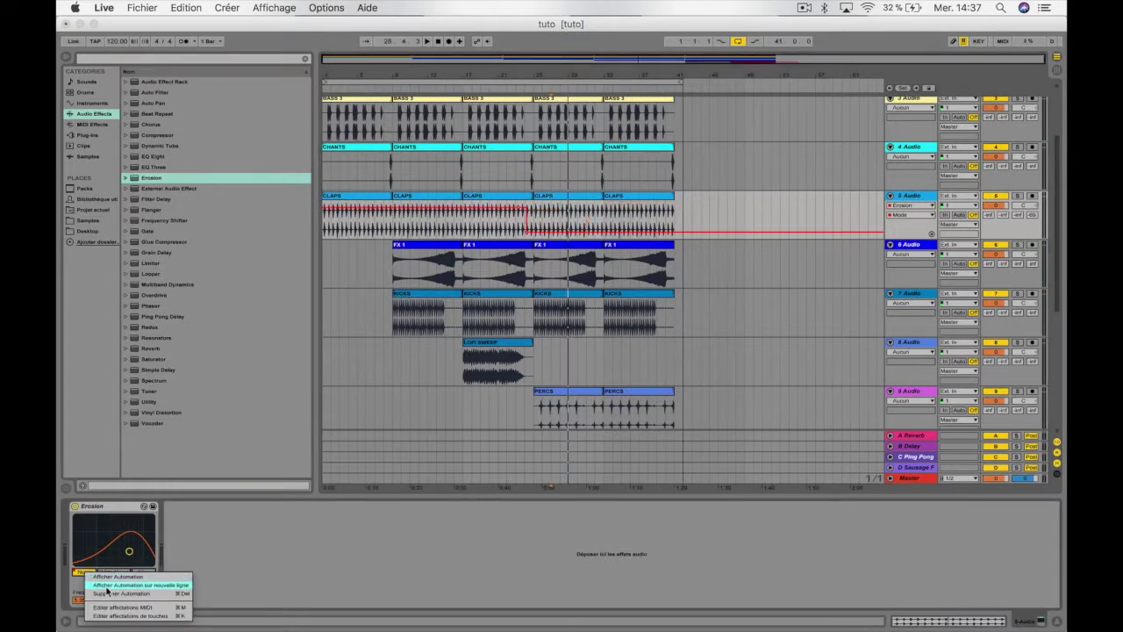
pyautogui.click(114, 593)
pyautogui.moveTo(130, 551)
pyautogui.mouseDown()
pyautogui.moveTo(131, 540)
pyautogui.moveTo(120, 546)
pyautogui.mouseUp()
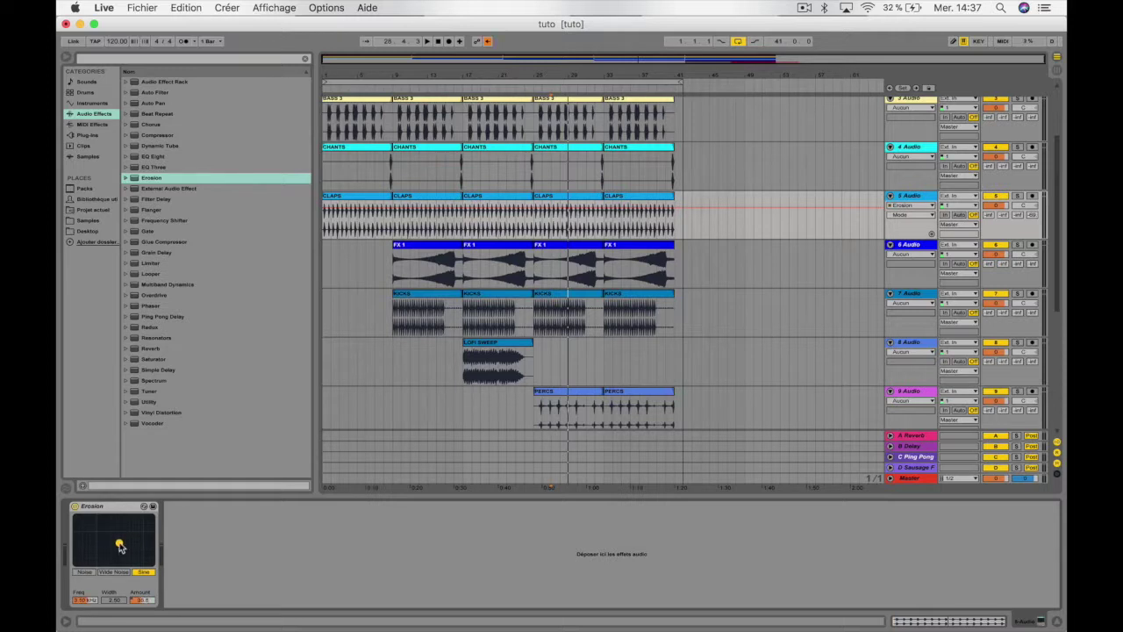